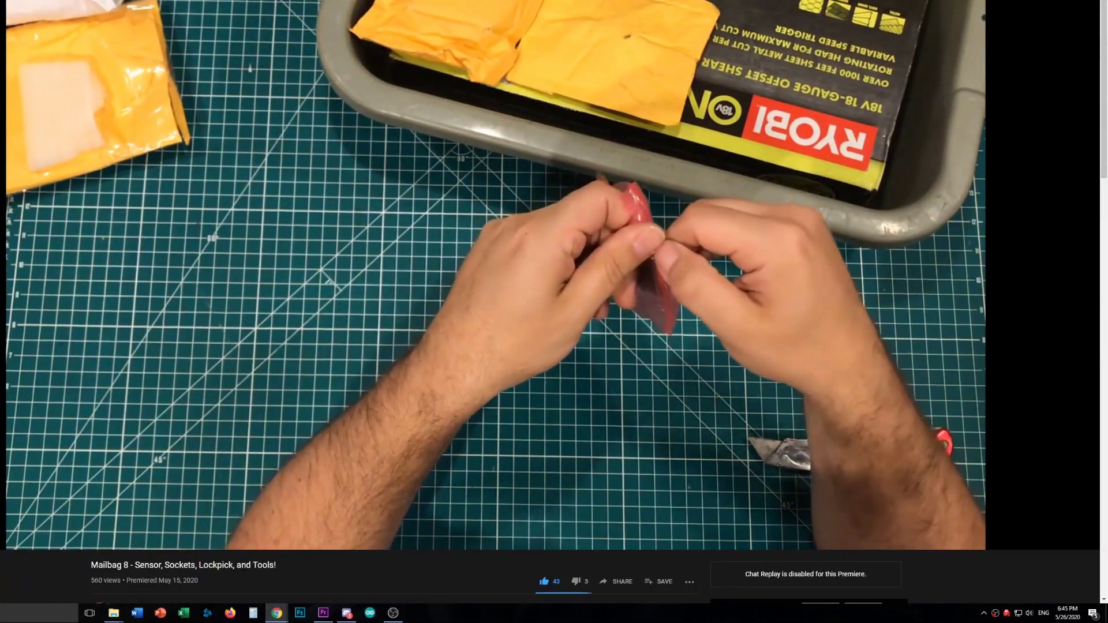
# Pause the Mailbag 8 tutorial video and dislike it.
pyautogui.click(516, 430)
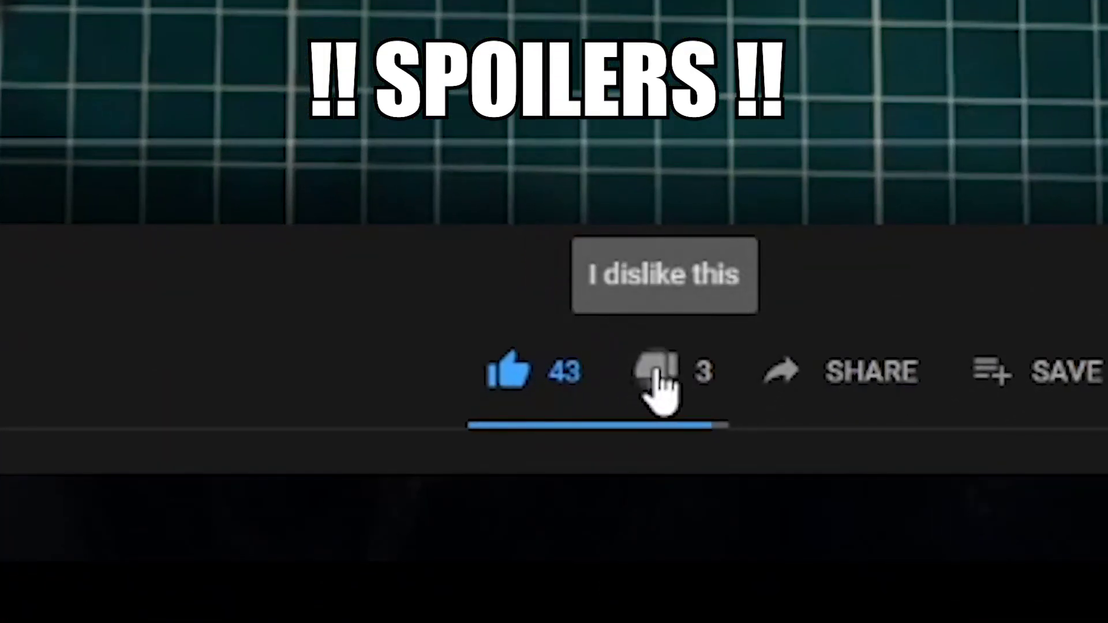
pyautogui.click(660, 371)
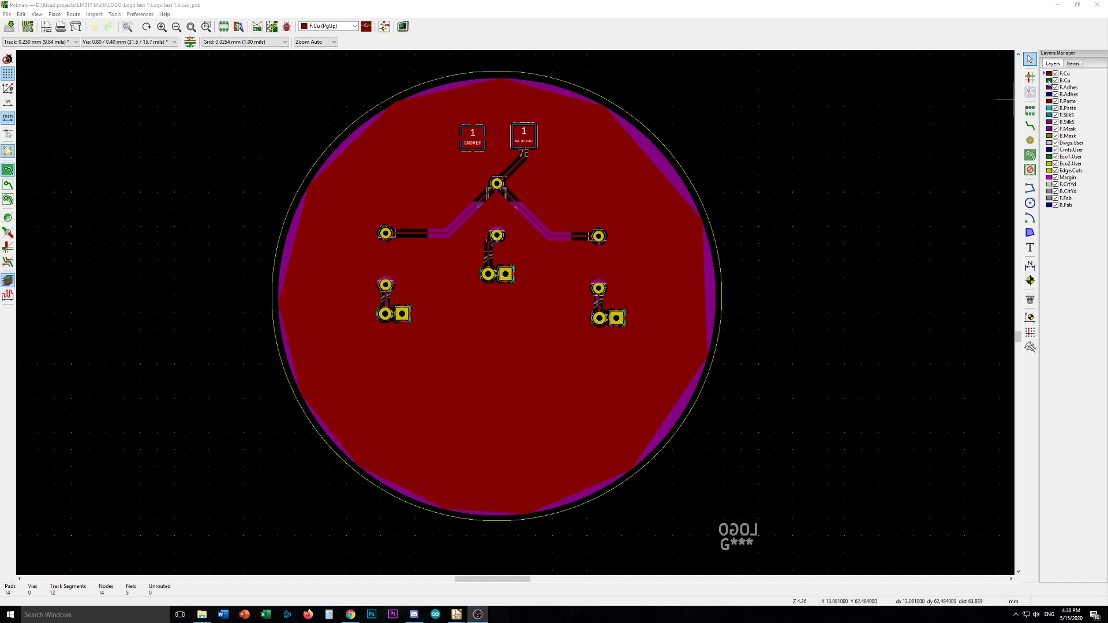
# Hide the F.Cu layer to show the SIMPLE ELECTRONICS logo, and reset the relative origin.
pyautogui.click(1056, 73)
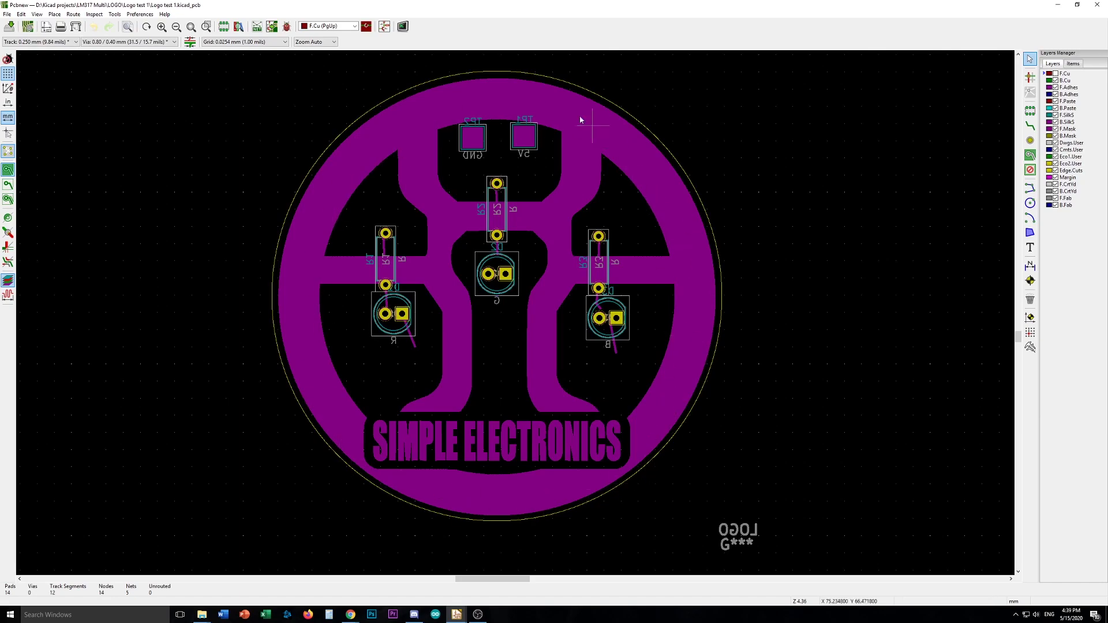
pyautogui.press('space')
pyautogui.click(350, 613)
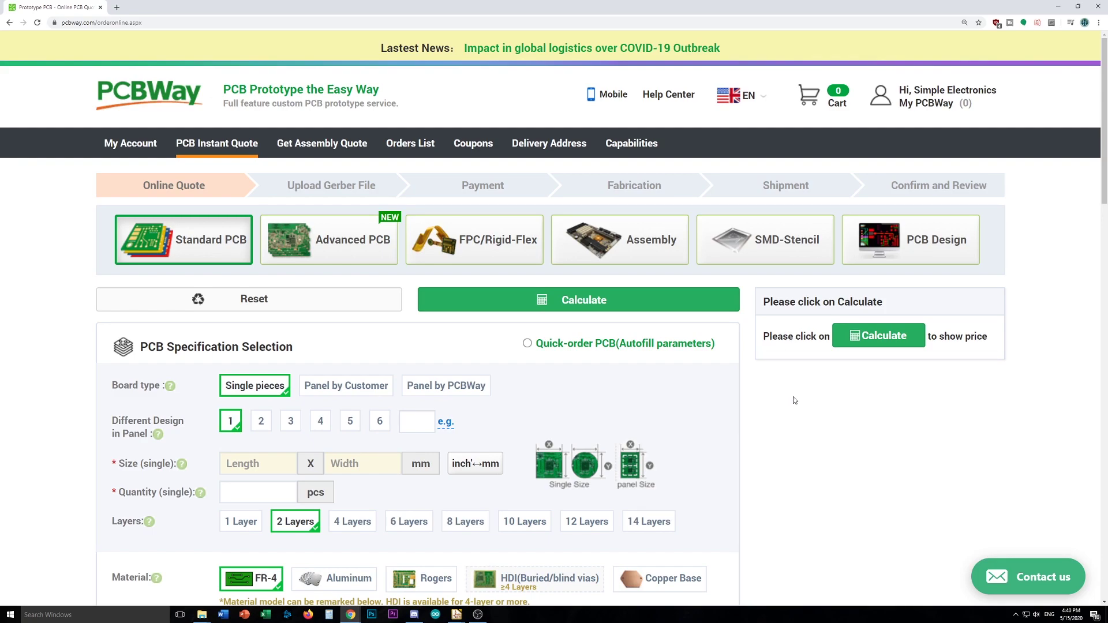
pyautogui.scroll(-1, 793, 398)
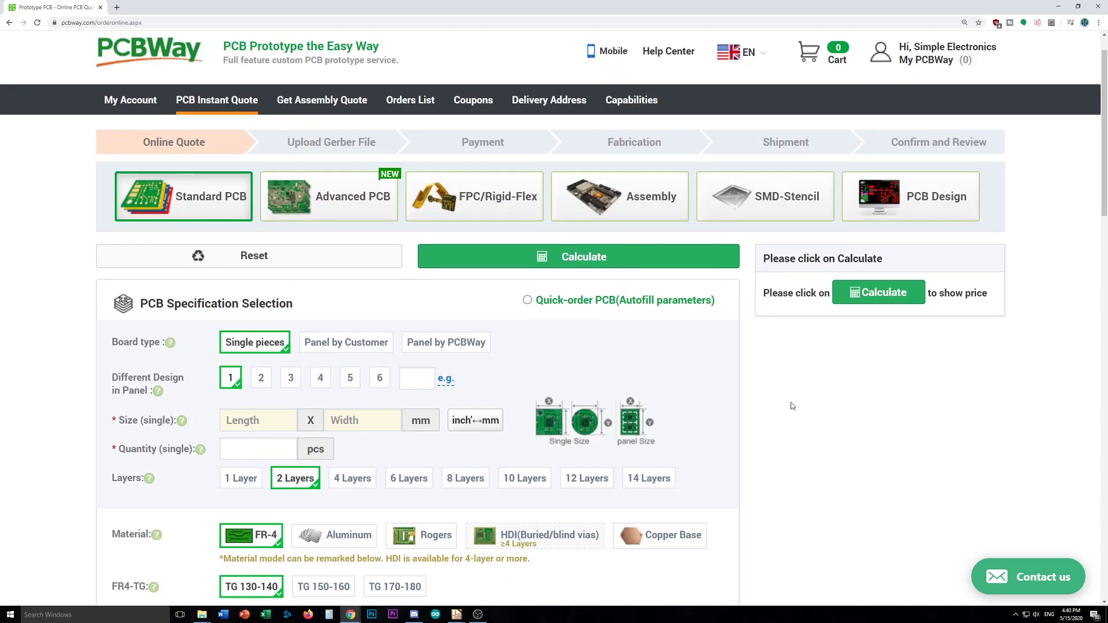
pyautogui.scroll(-2, 742, 385)
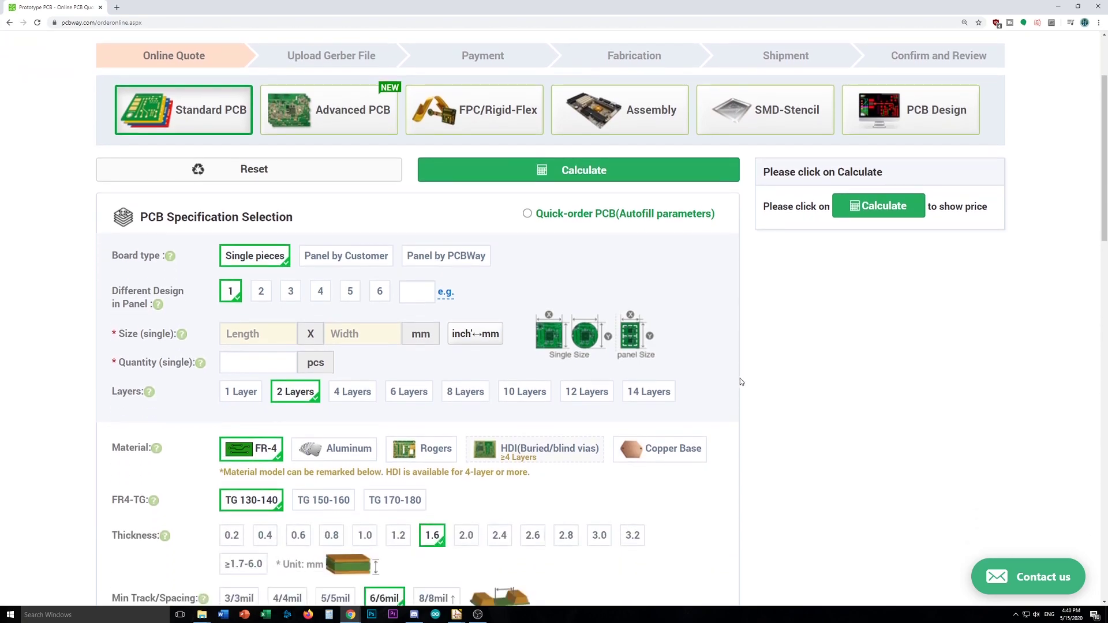
pyautogui.click(263, 335)
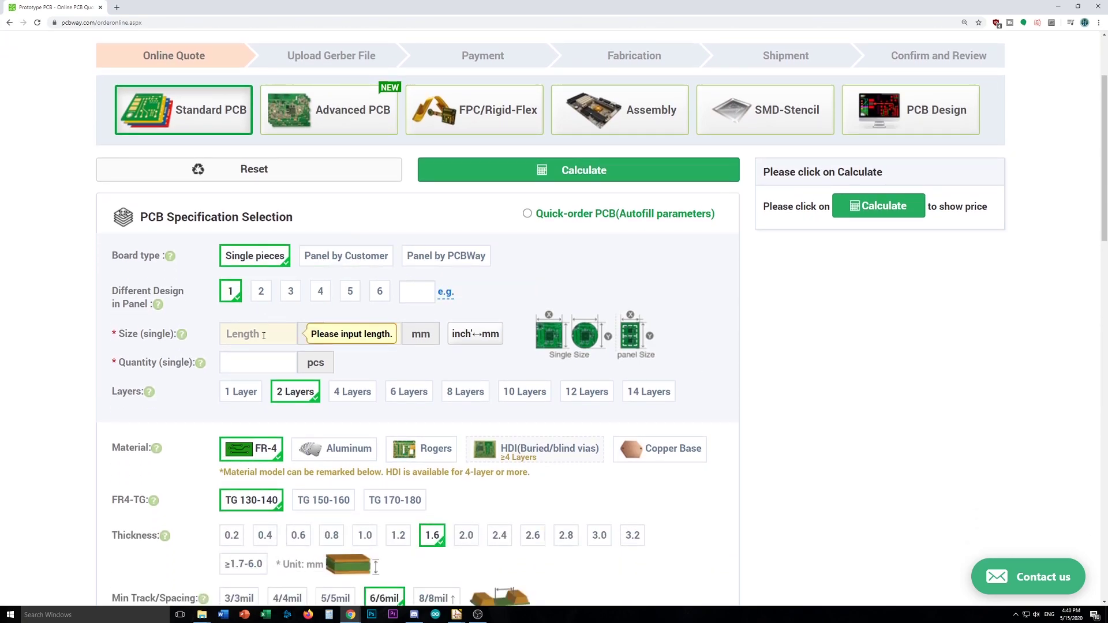
# Measure the logo board's width edge to edge in Pcbnew, about 67.6 mm.
pyautogui.moveTo(457, 616)
pyautogui.click(487, 577)
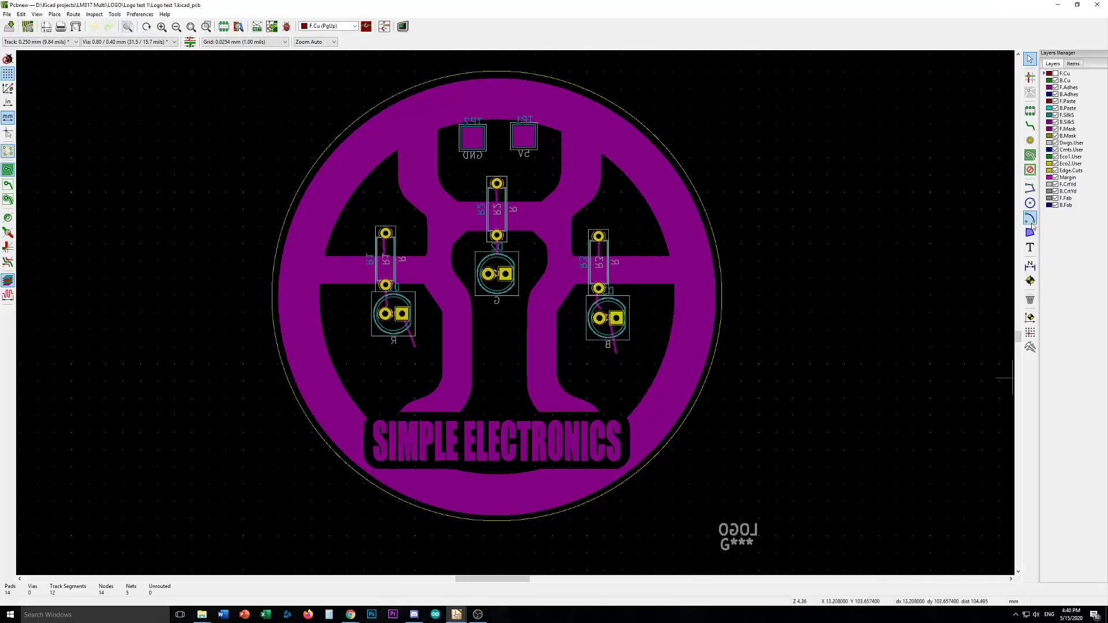
pyautogui.click(1030, 349)
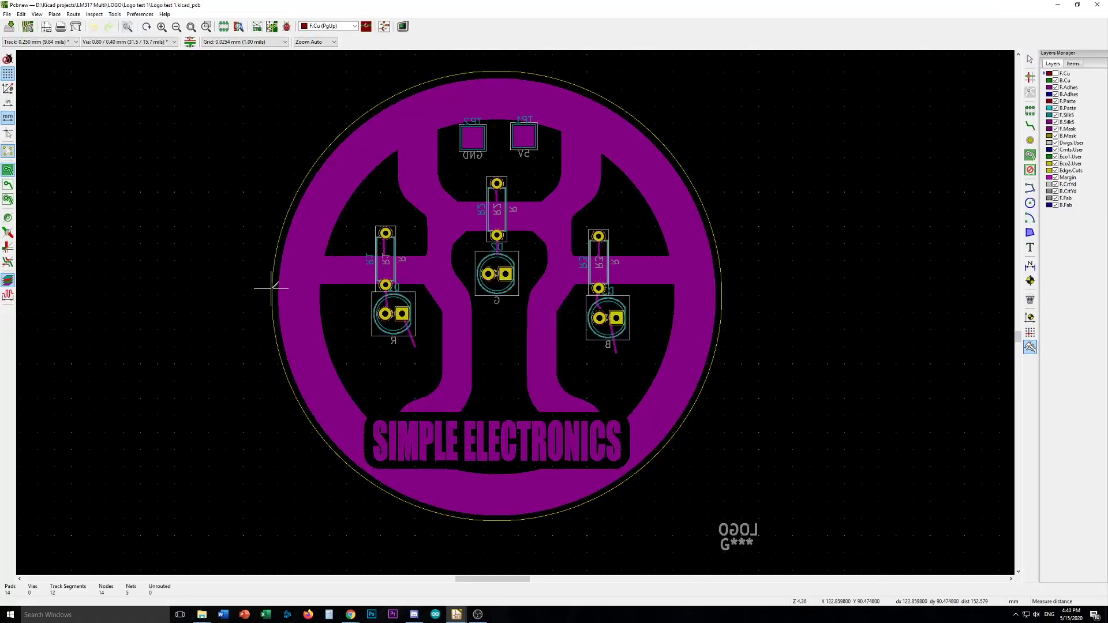
pyautogui.click(270, 287)
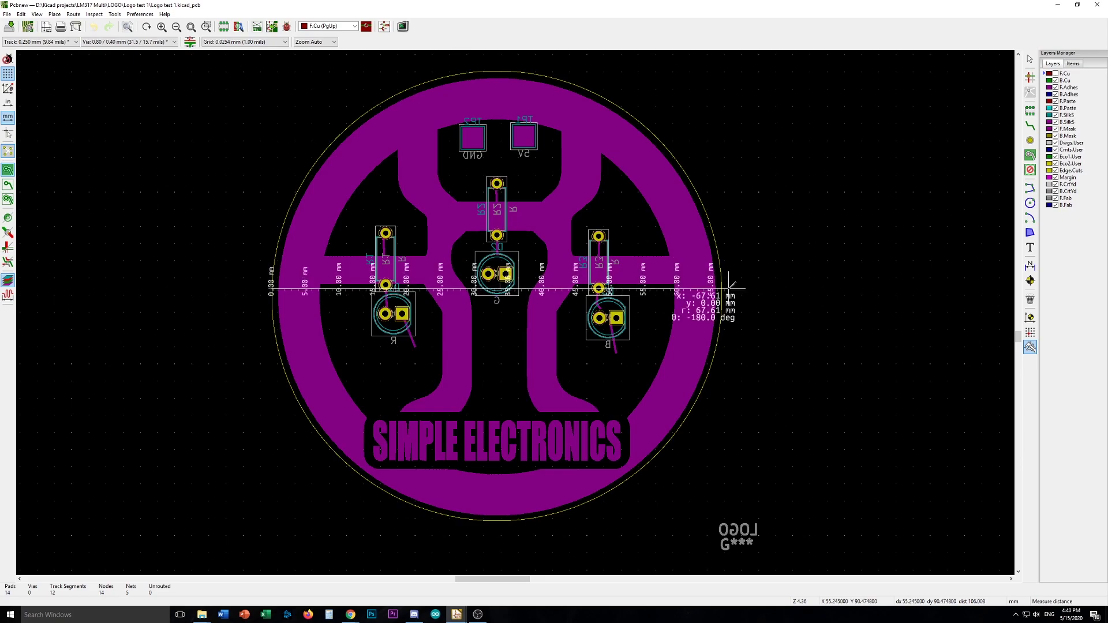
pyautogui.press('Escape')
# Enter a 68 × 68 mm board size and a quantity of 10 in the quote form.
pyautogui.click(414, 615)
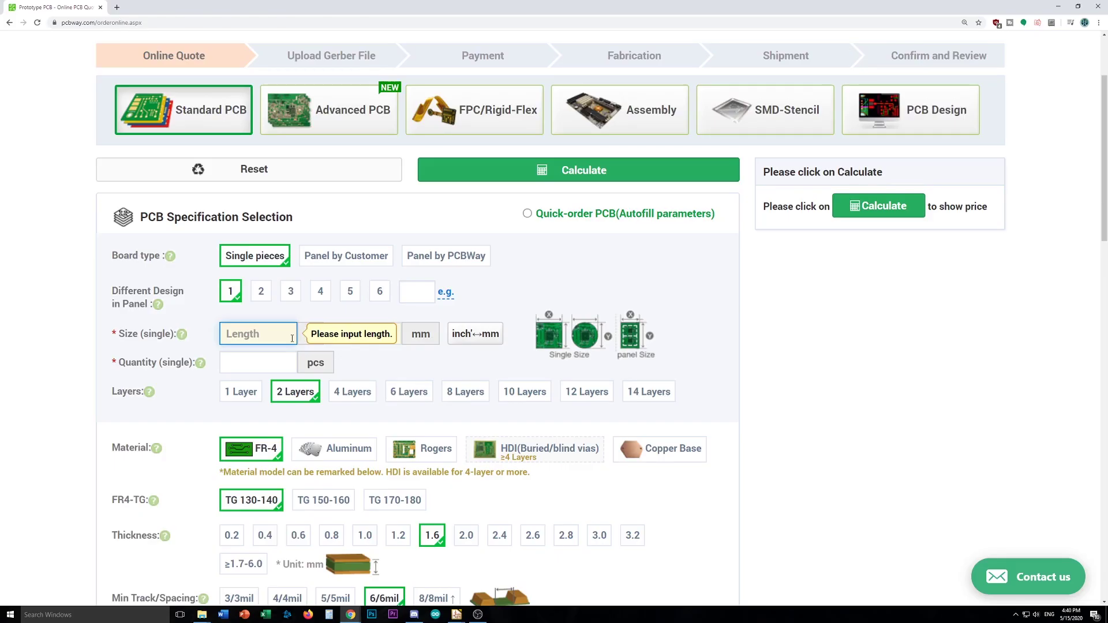
pyautogui.write('68')
pyautogui.press('Tab')
pyautogui.write('68')
pyautogui.press('Tab')
pyautogui.click(288, 386)
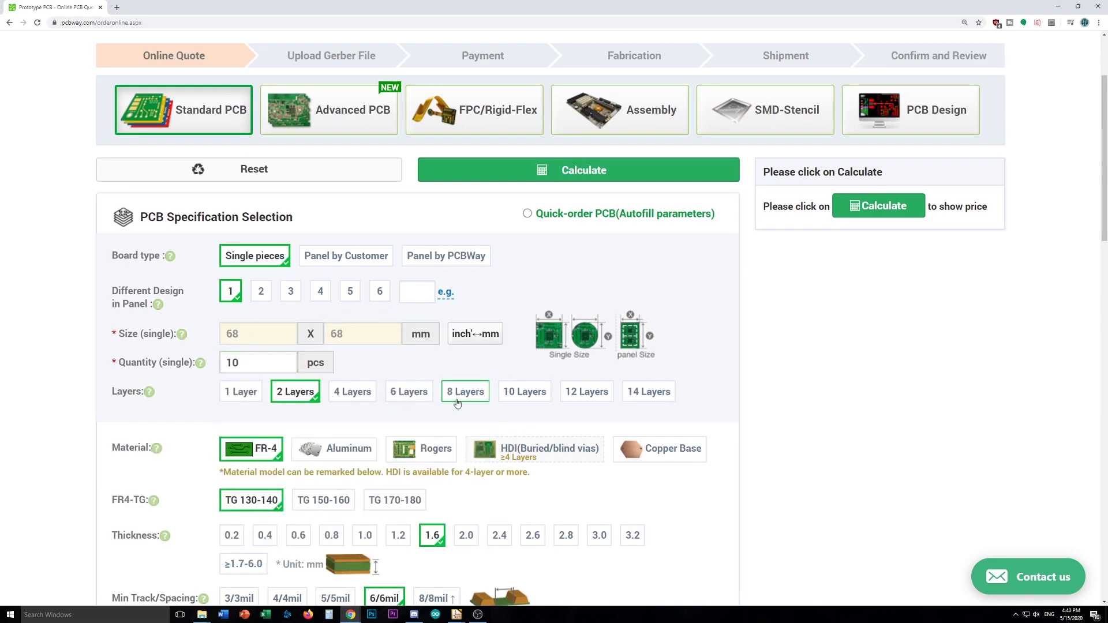
# Choose Blue solder mask and review the remaining options further down the form.
pyautogui.scroll(-3, 273, 491)
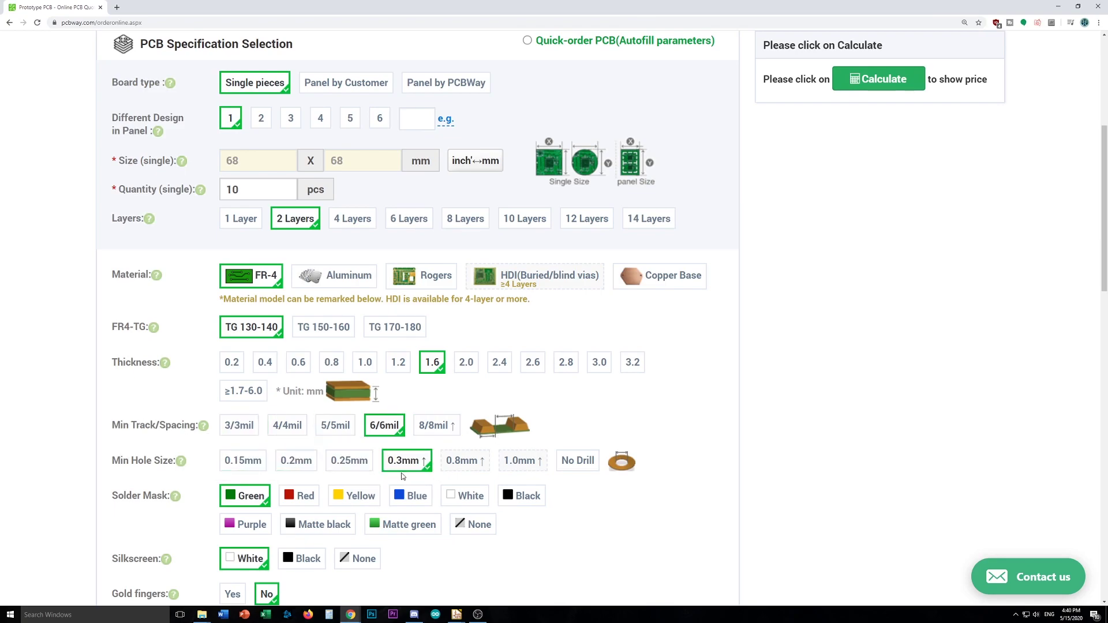
pyautogui.scroll(-2, 263, 525)
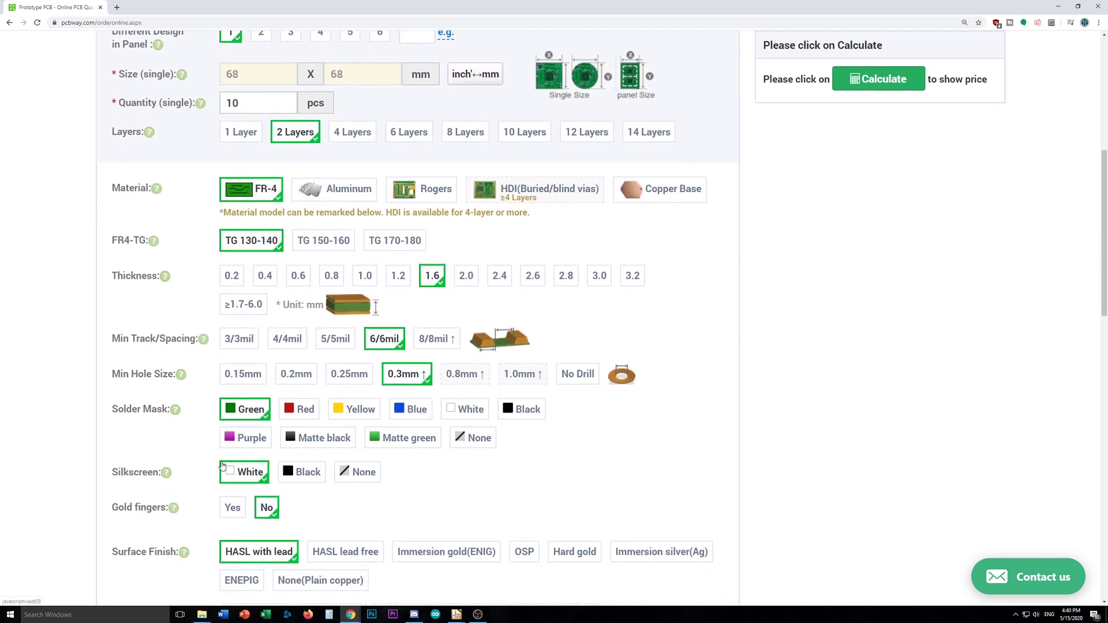
pyautogui.click(409, 416)
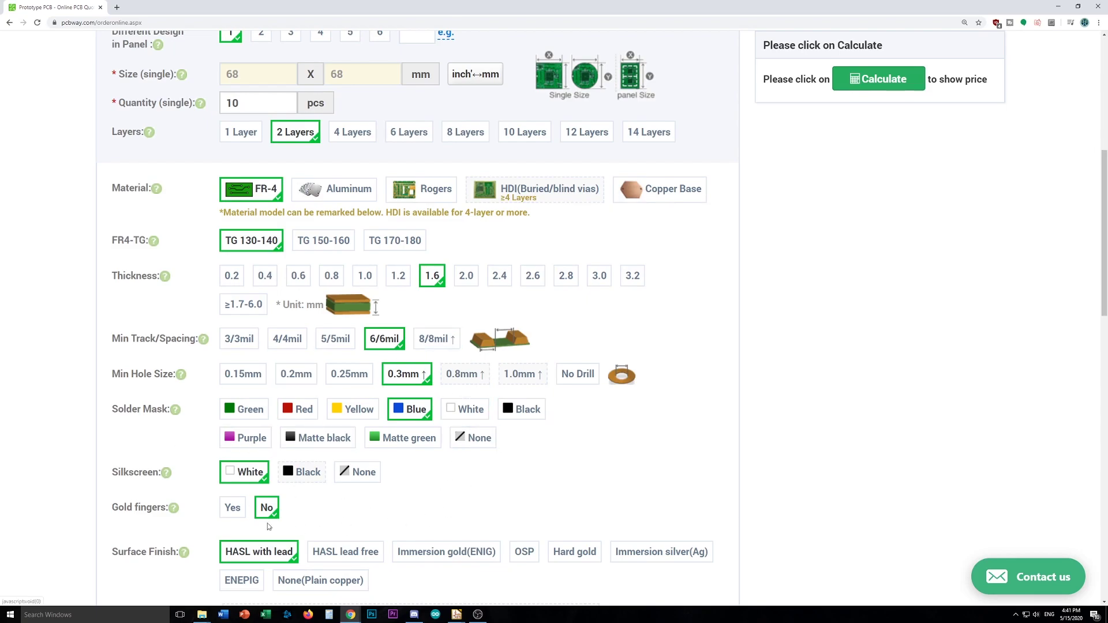
pyautogui.scroll(-1, 452, 460)
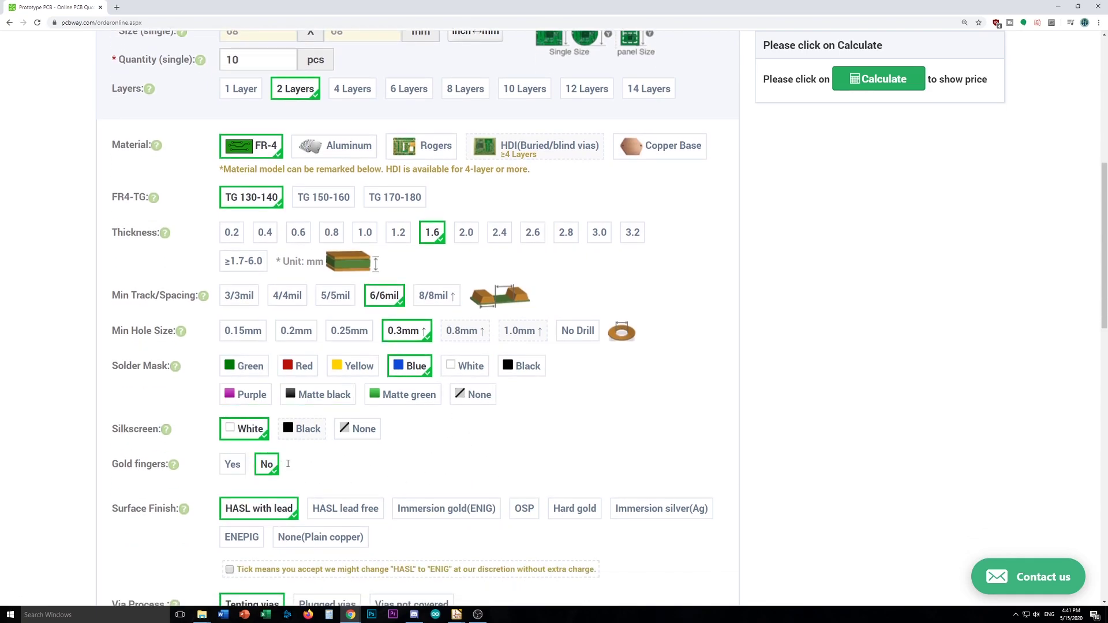
pyautogui.scroll(-2, 142, 492)
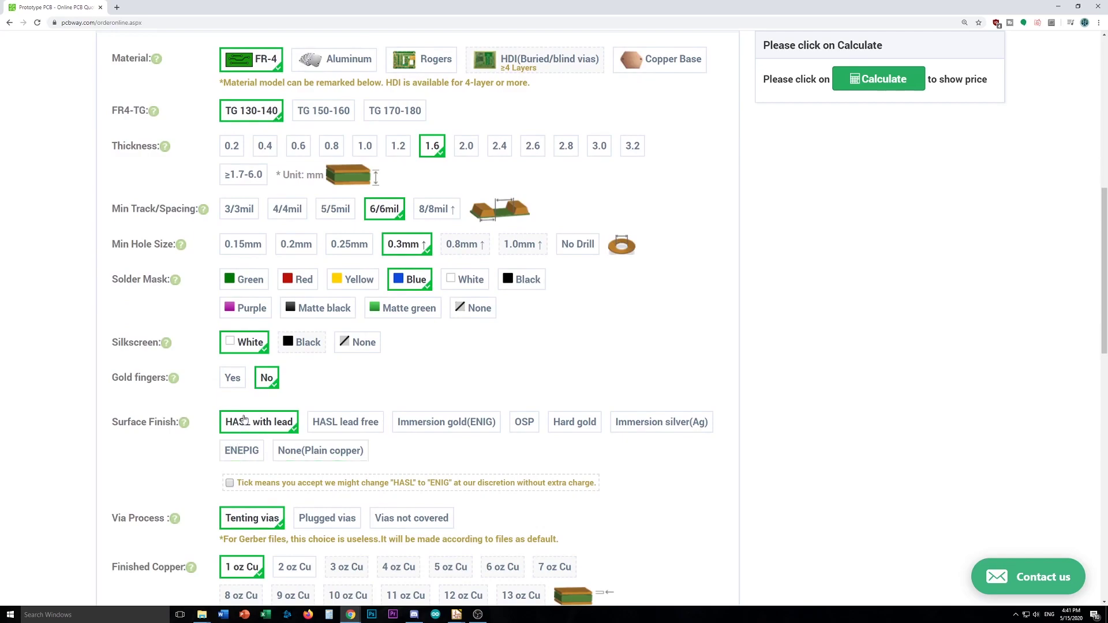
pyautogui.scroll(-2, 347, 473)
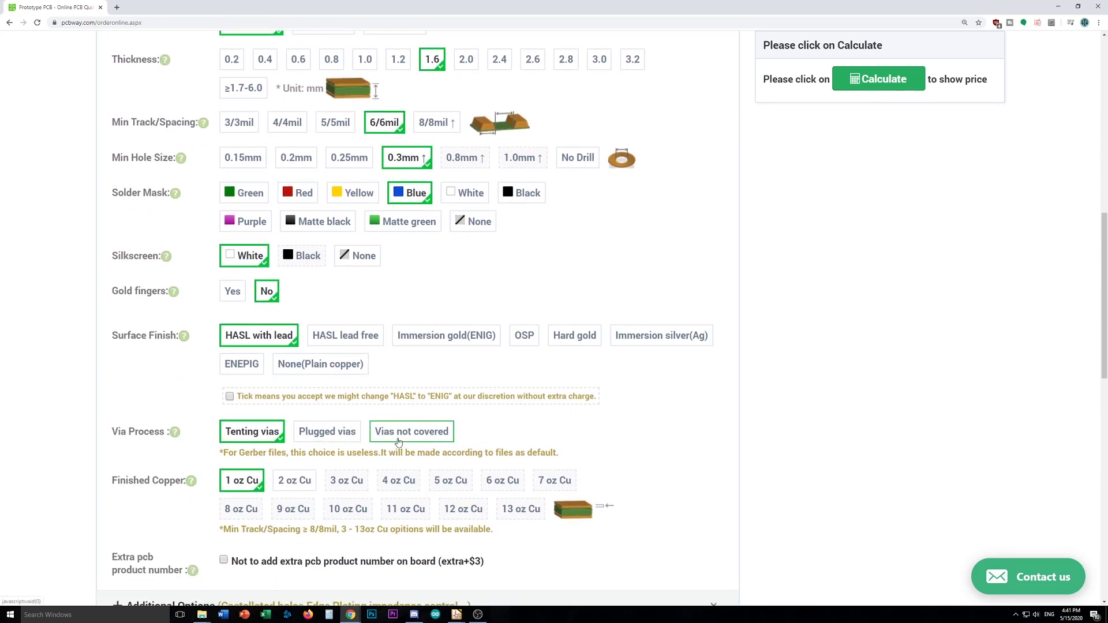
pyautogui.scroll(-2, 231, 493)
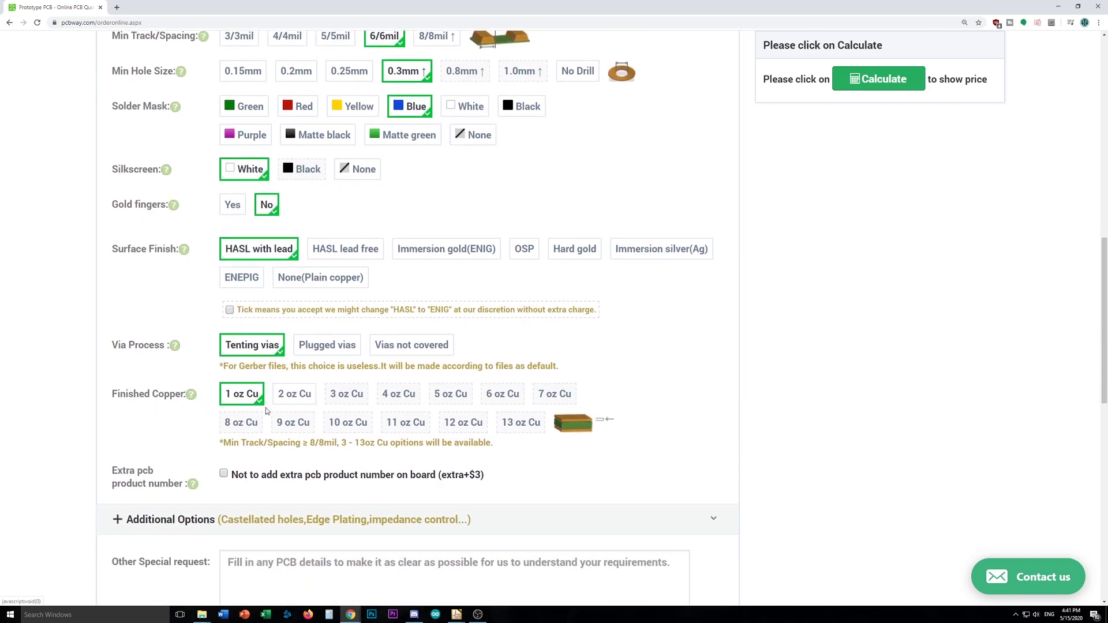
pyautogui.scroll(-1, 356, 457)
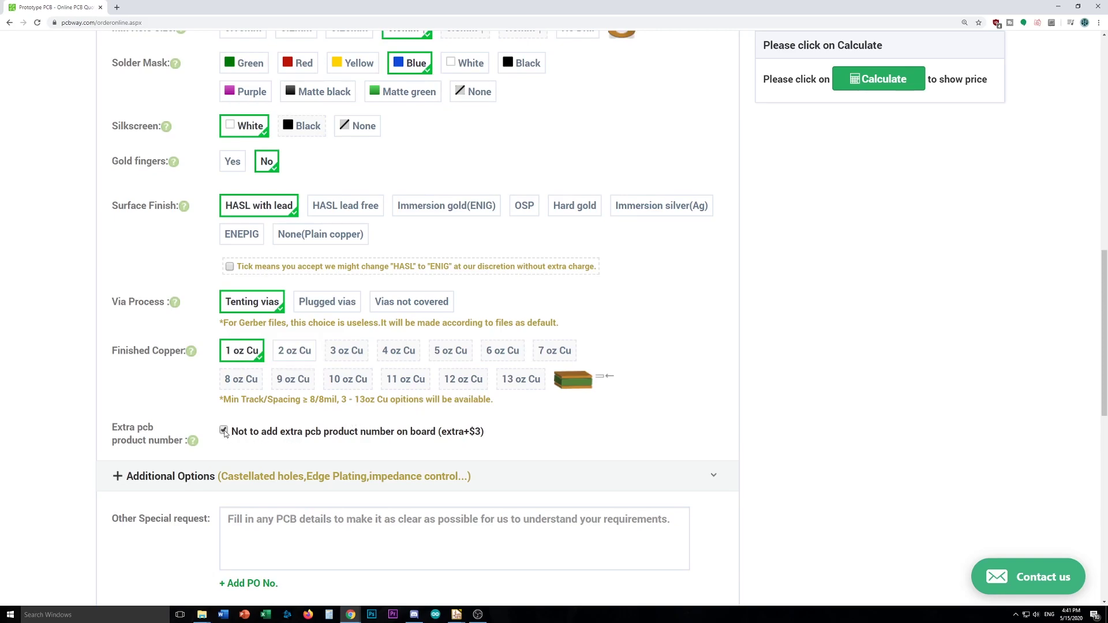
pyautogui.scroll(-1, 500, 449)
pyautogui.scroll(1, 566, 471)
# Calculate the quote and check the $8 boards, $21 DHL shipping and $29 total.
pyautogui.click(566, 471)
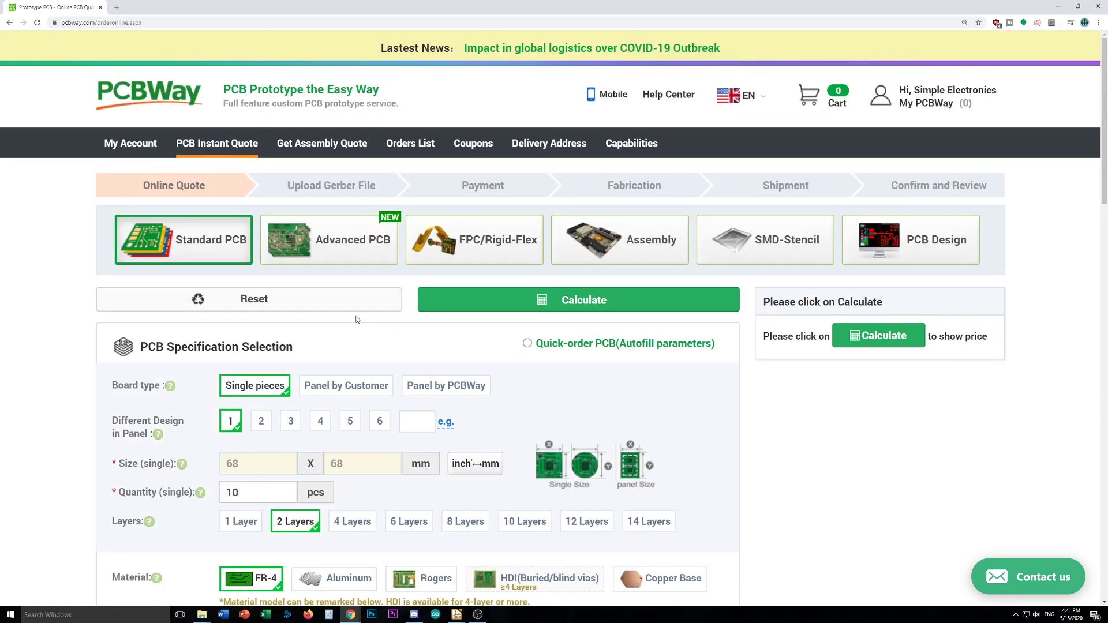
pyautogui.click(536, 308)
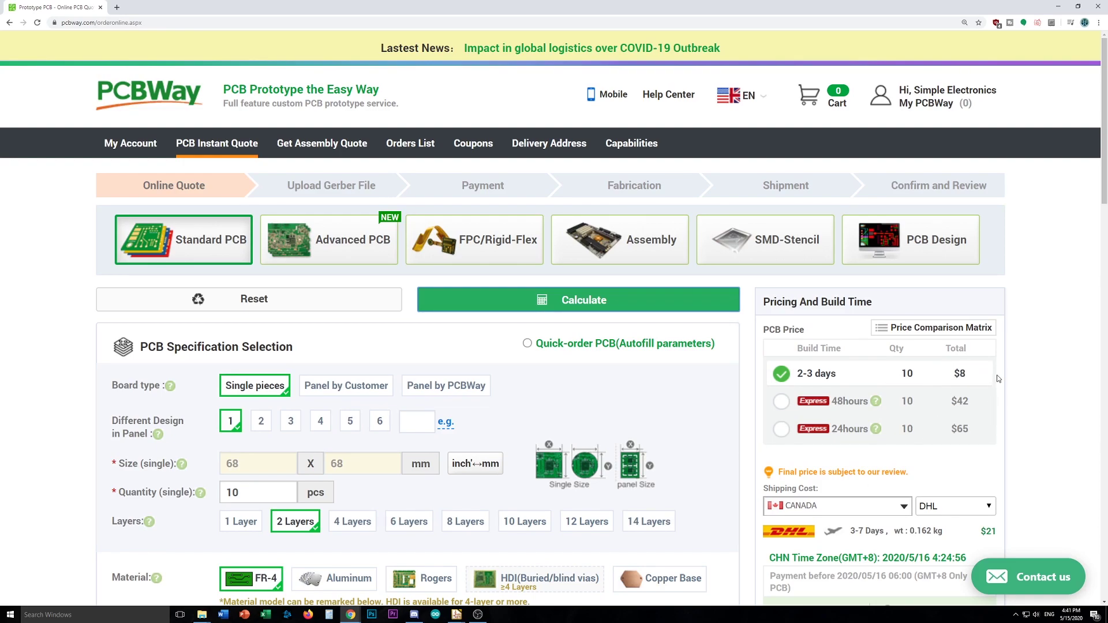
pyautogui.scroll(-2, 936, 391)
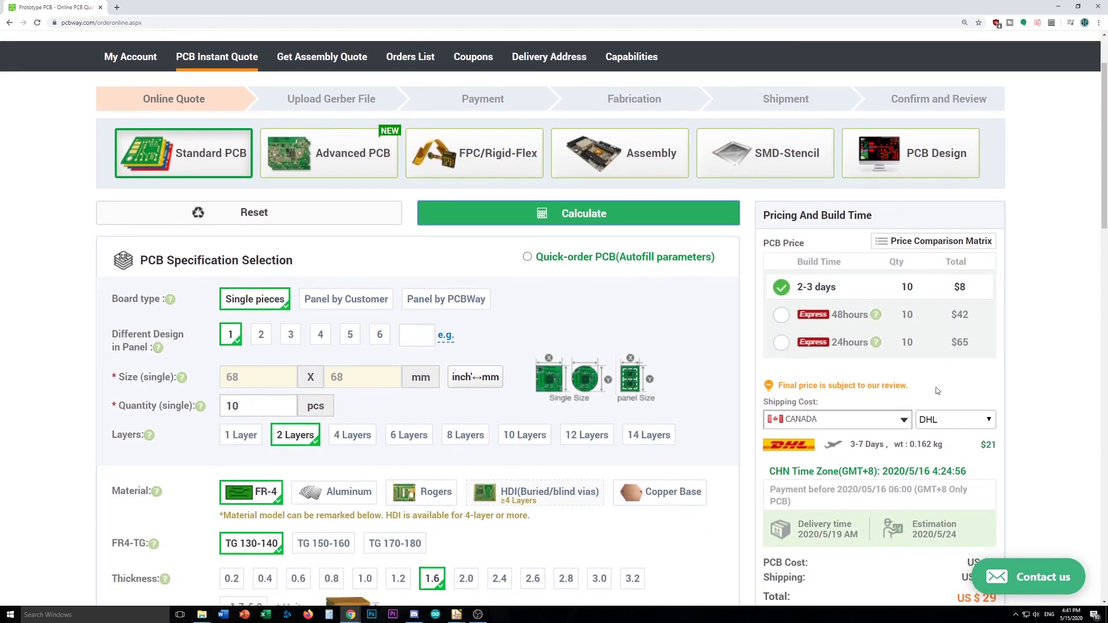
pyautogui.moveTo(980, 446); pyautogui.dragTo(1001, 450)
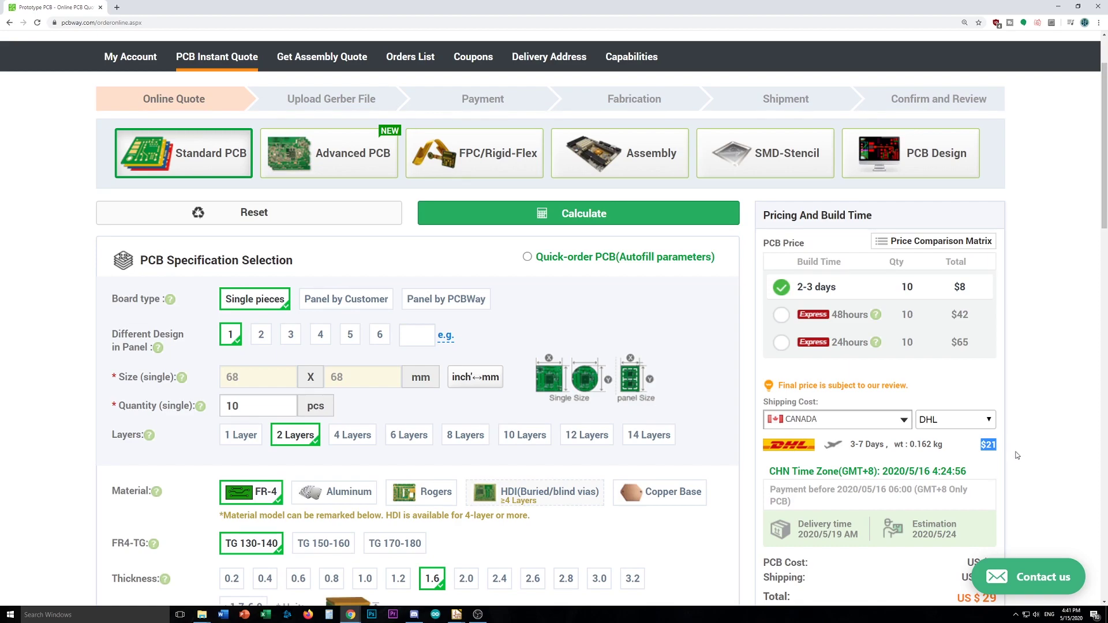
pyautogui.click(1017, 456)
pyautogui.moveTo(991, 446); pyautogui.dragTo(982, 446)
pyautogui.scroll(-1, 1009, 457)
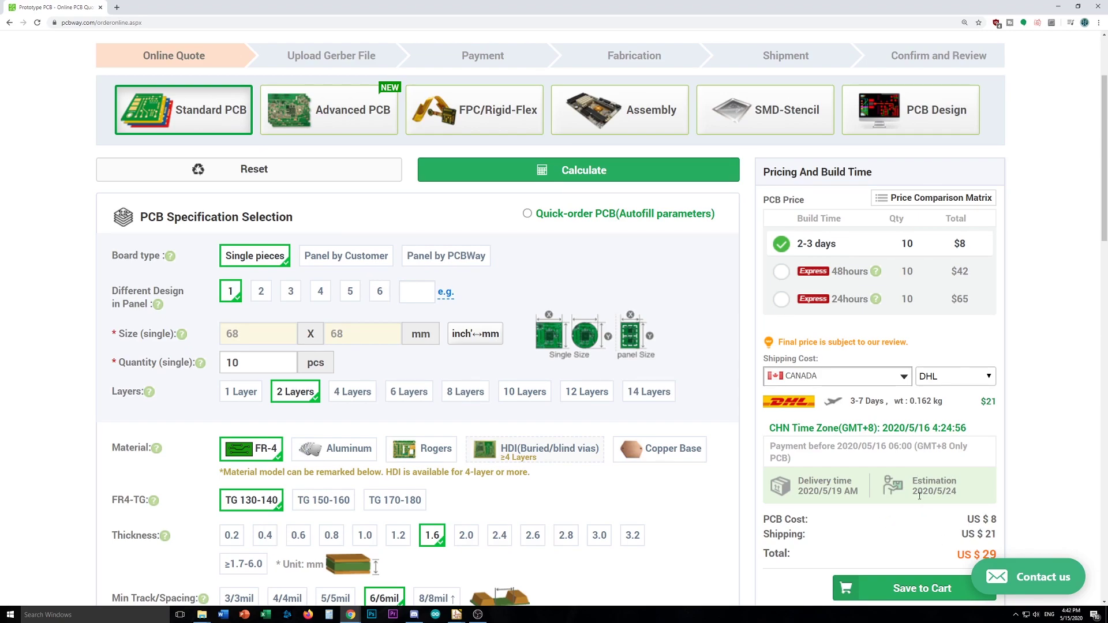
pyautogui.scroll(-1, 919, 495)
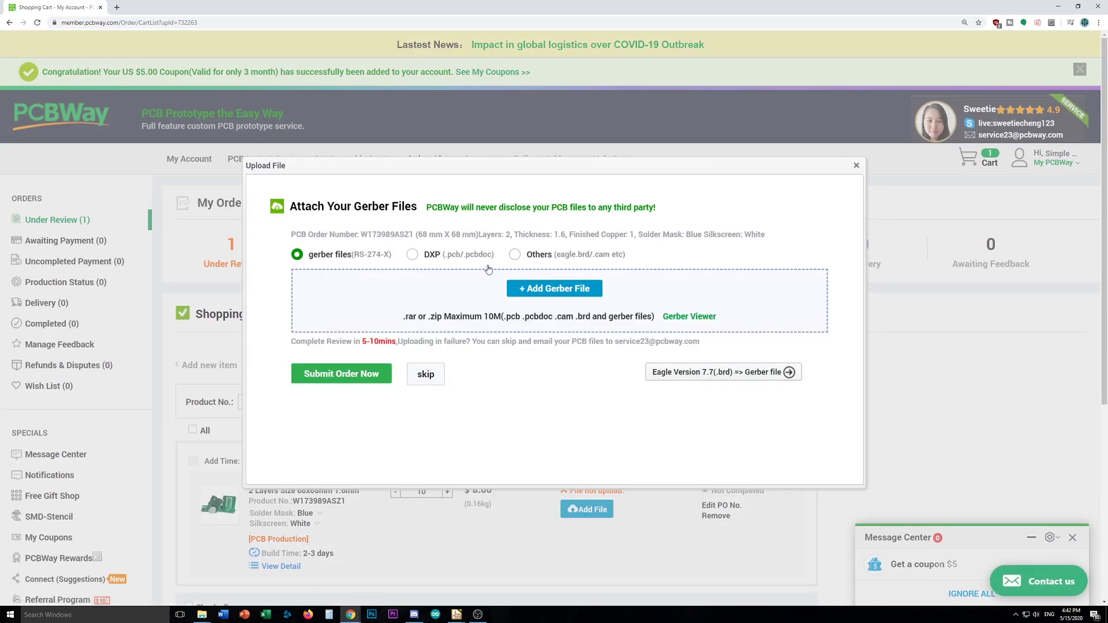
# Upload Logo test 1.zip as the Gerber file and submit the order for audit.
pyautogui.click(563, 291)
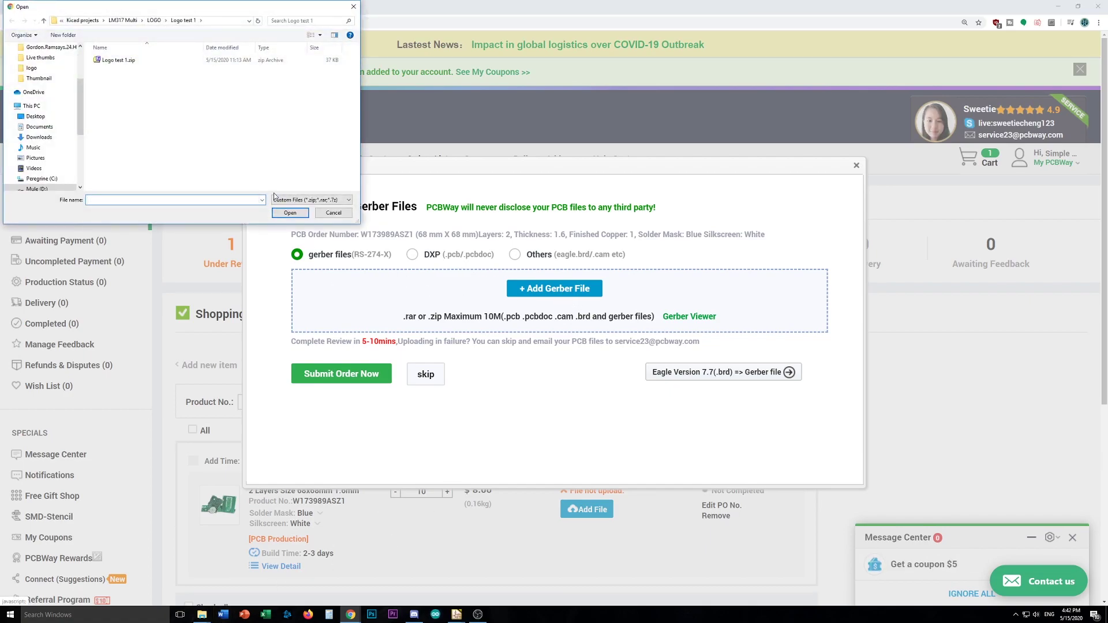
pyautogui.click(124, 63)
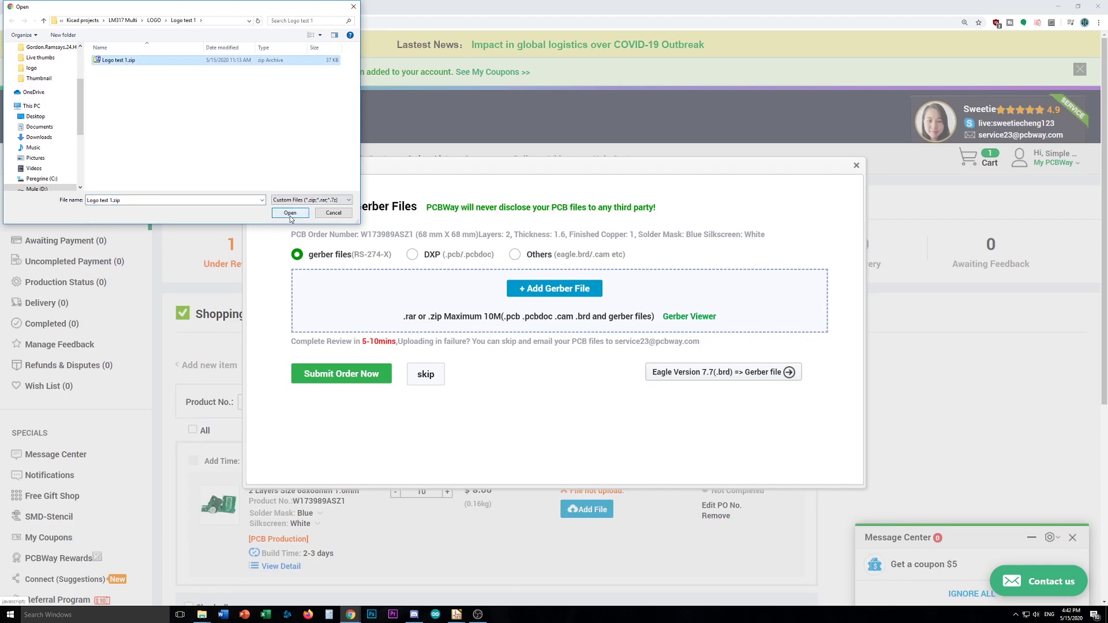
pyautogui.click(290, 213)
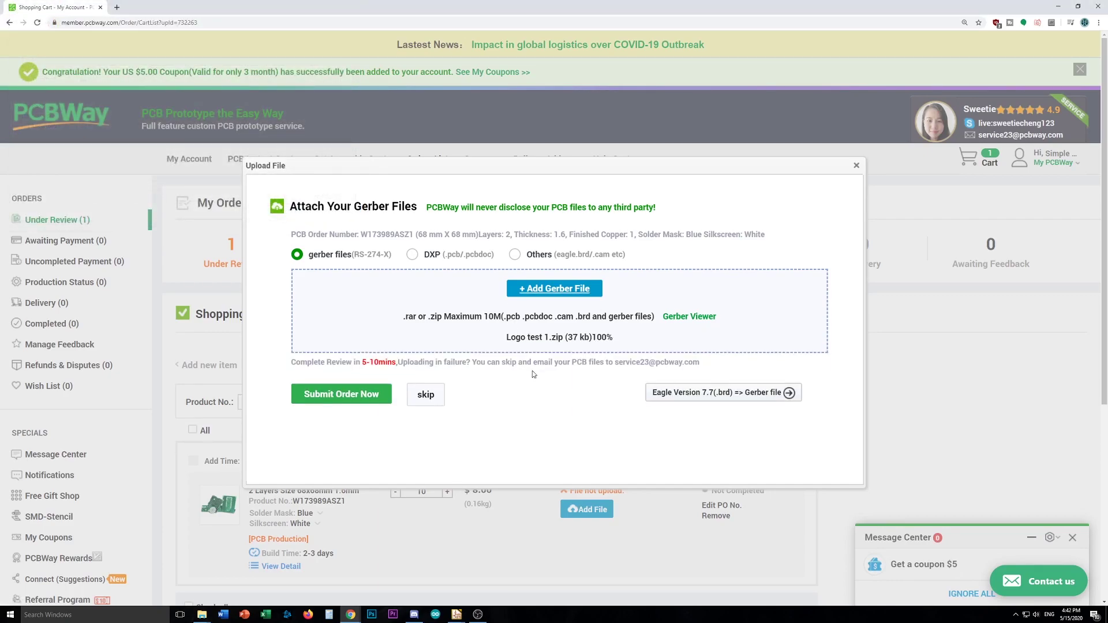
pyautogui.click(349, 398)
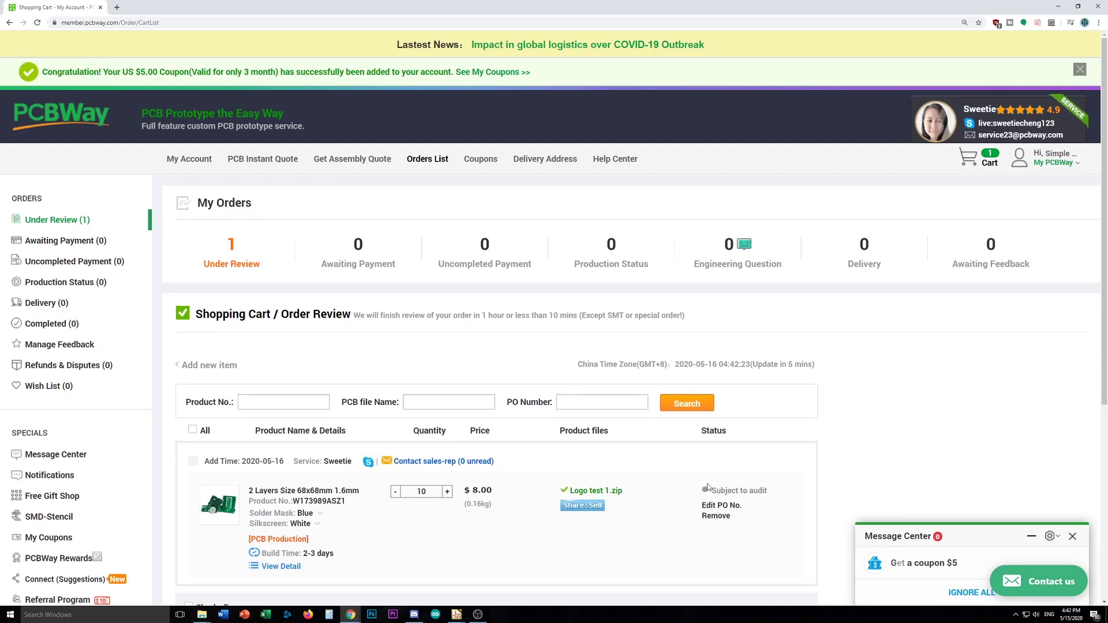
pyautogui.click(784, 491)
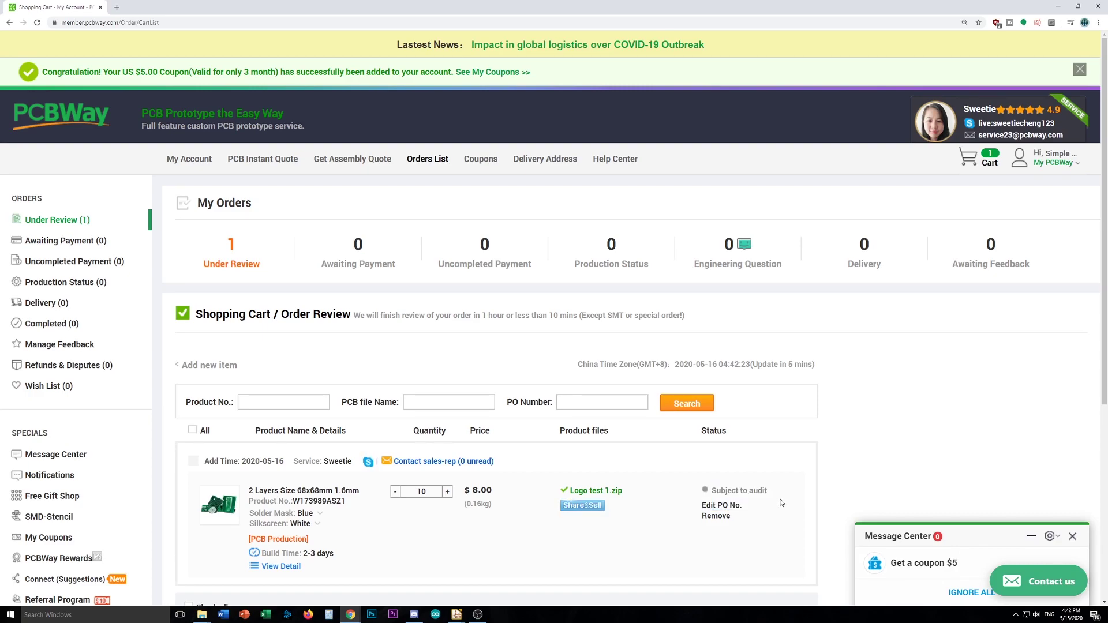